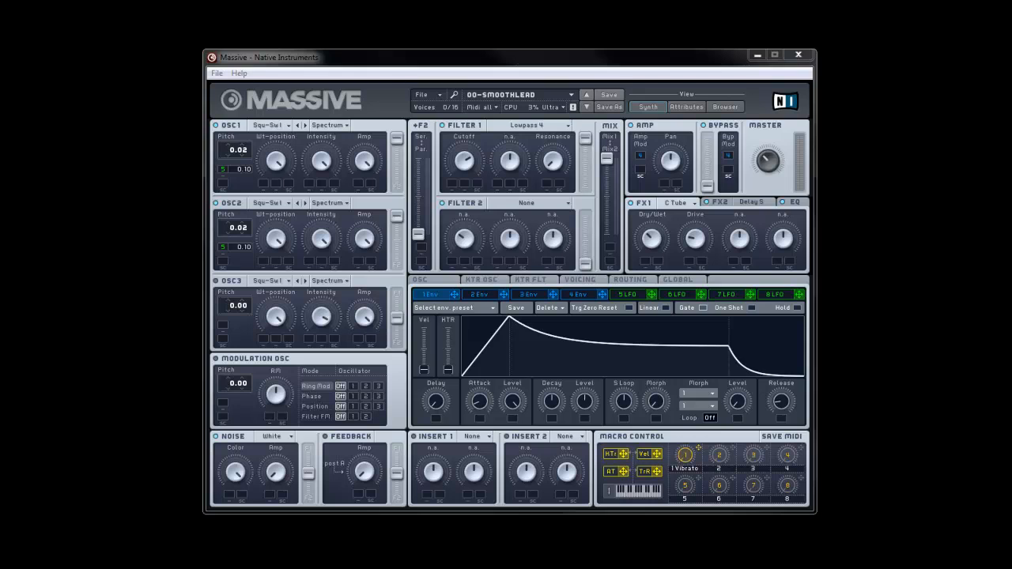
Start a new, empty sound in place of the loaded 00-SMOOTHLEAD patch
{"action": "left_click", "coordinate": [420, 280]}
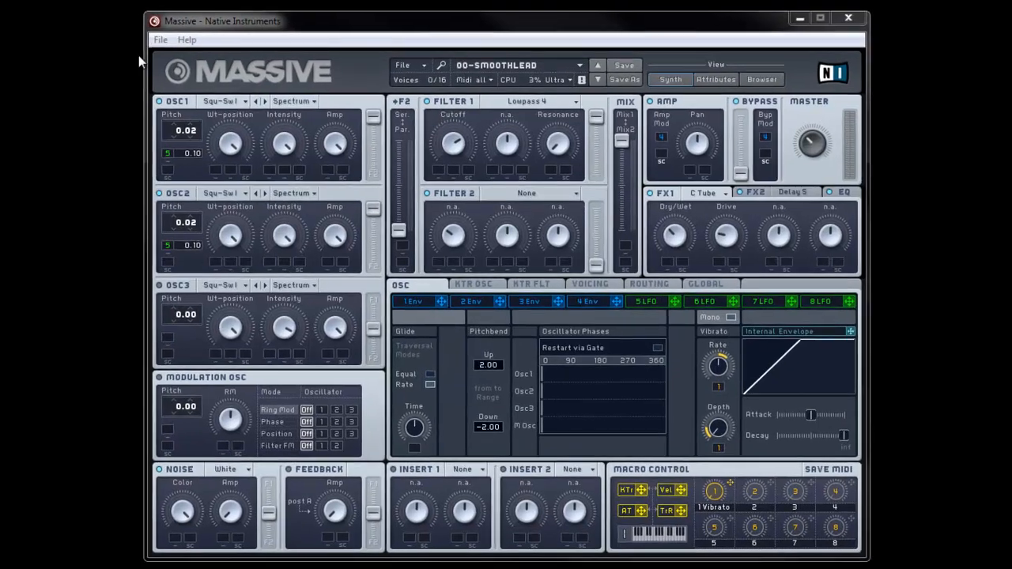
{"action": "left_click", "coordinate": [216, 74]}
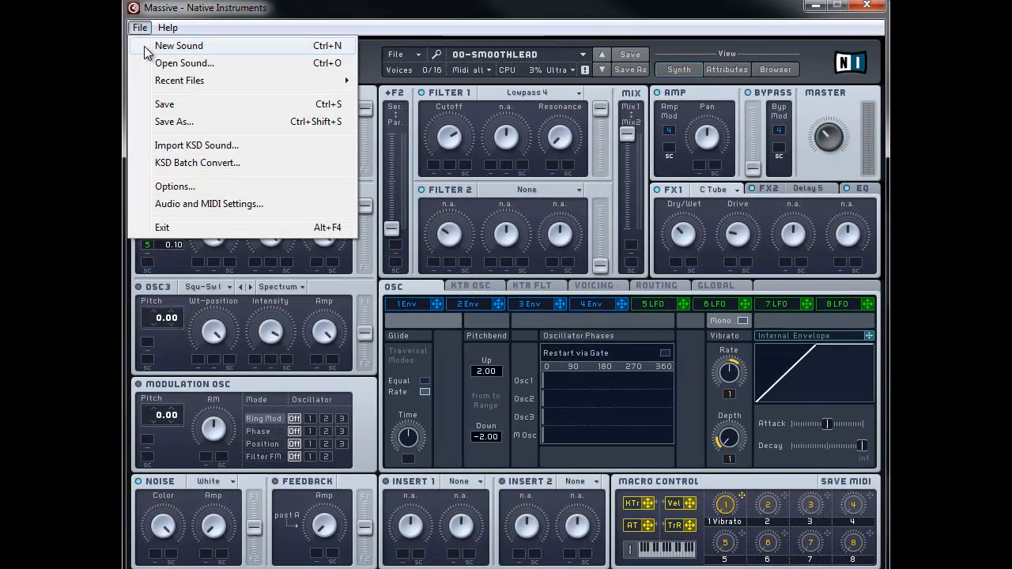
{"action": "left_click", "coordinate": [144, 46]}
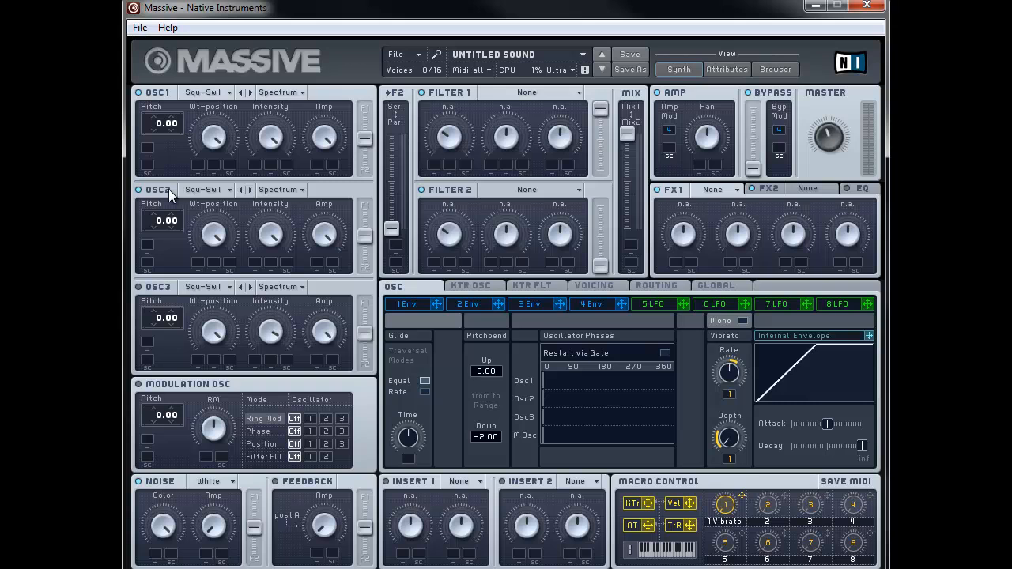
Set the wavetables of oscillators 1 and 2 to Square-Saw I
{"action": "left_click", "coordinate": [224, 94]}
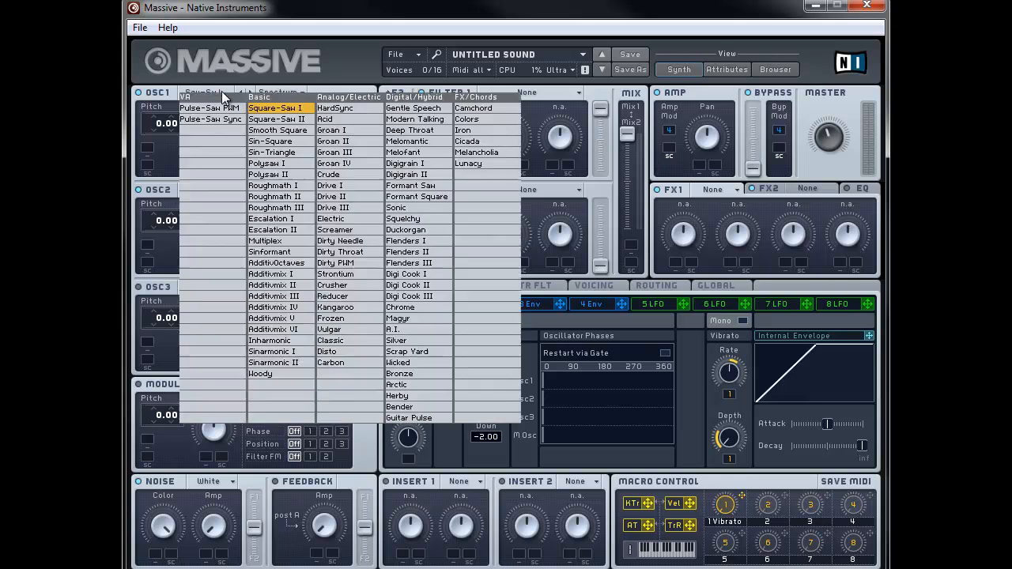
{"action": "left_click", "coordinate": [276, 109]}
{"action": "left_click", "coordinate": [233, 190]}
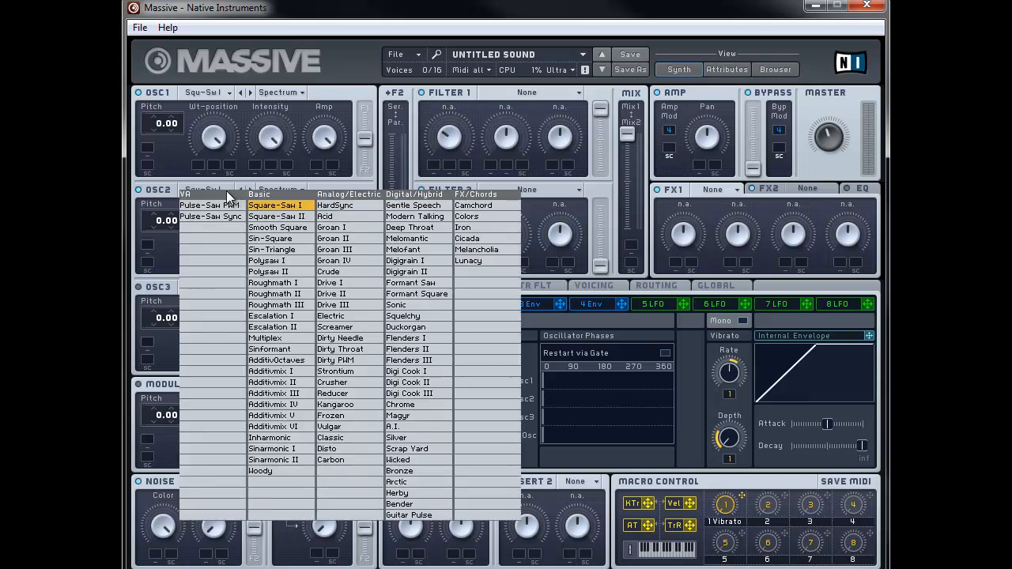
{"action": "left_click", "coordinate": [275, 205]}
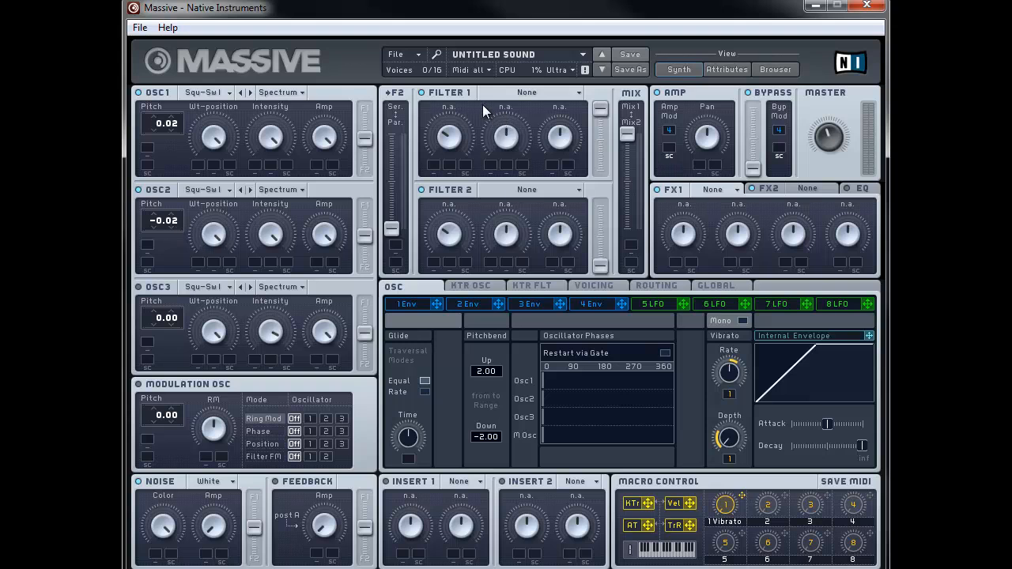
Set Filter 1 to Lowpass 4, raising its cutoff to about two o'clock and turning its resonance down to minimum
{"action": "left_click", "coordinate": [542, 92]}
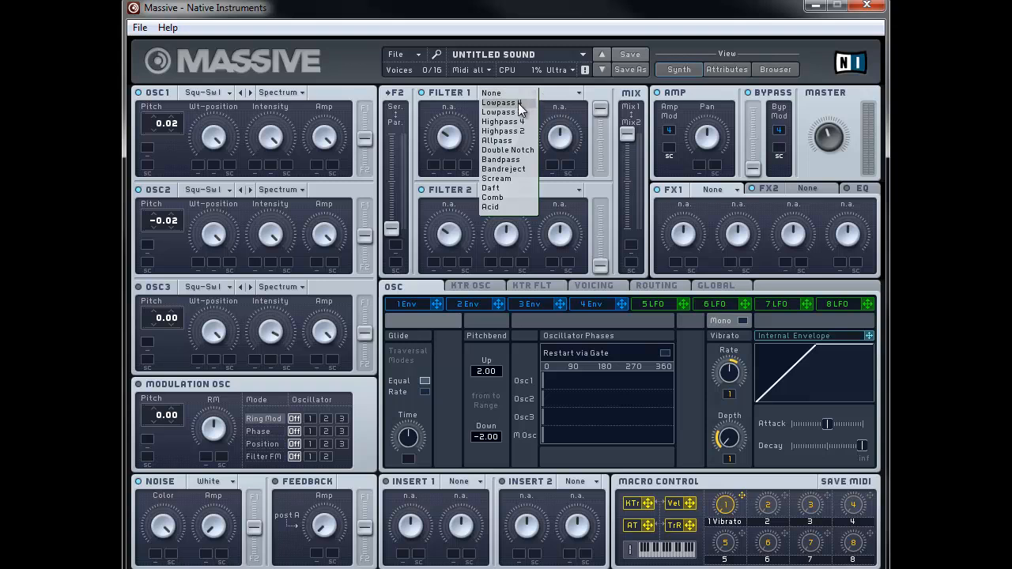
{"action": "left_click", "coordinate": [520, 103]}
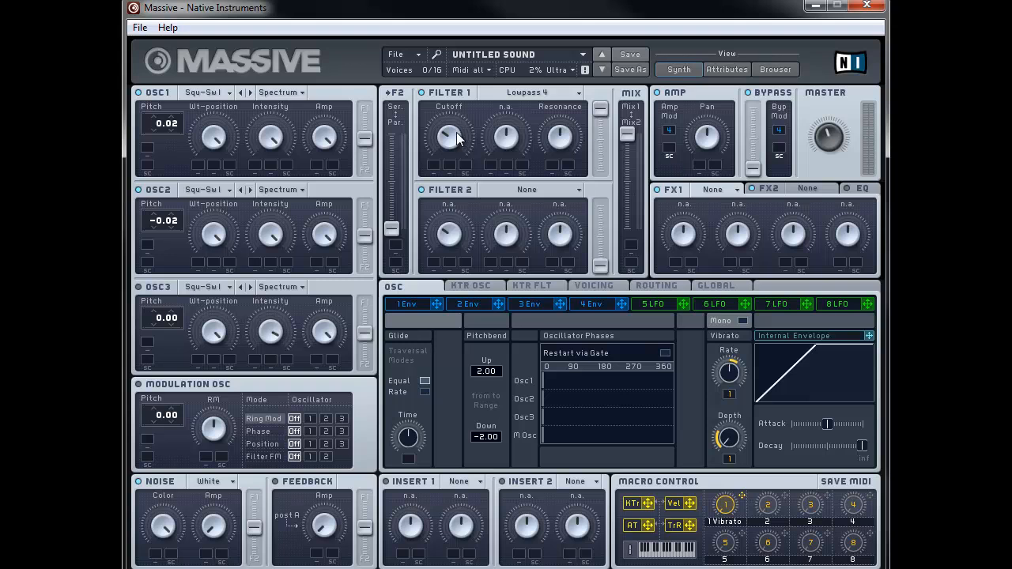
{"action": "left_click_drag", "start_coordinate": [467, 98], "coordinate": [479, 77]}
{"action": "left_click_drag", "start_coordinate": [551, 174], "coordinate": [551, 207]}
Shape envelope 4 with a shorter attack and a slightly longer decay and release
{"action": "left_click", "coordinate": [593, 305]}
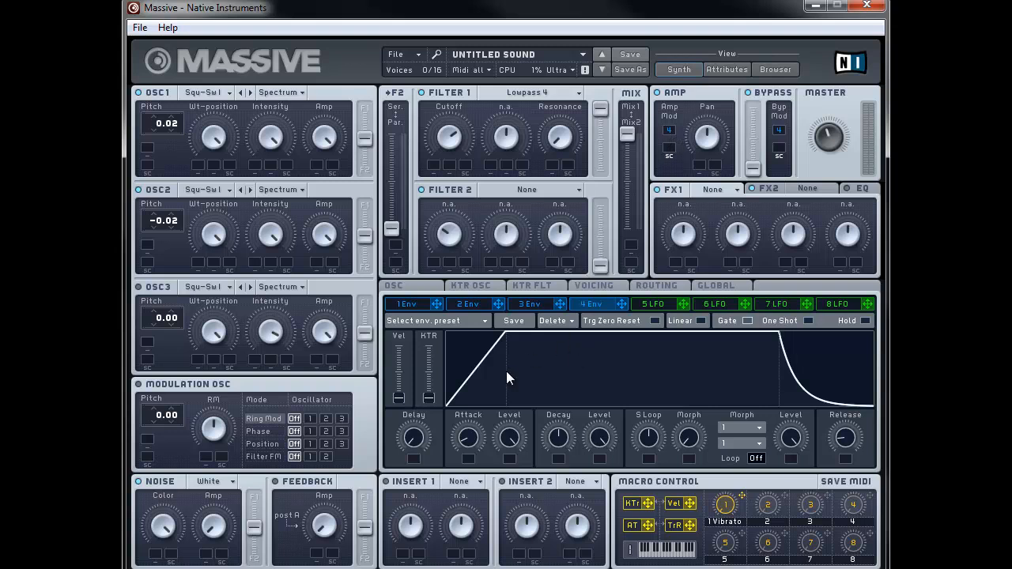
{"action": "left_click_drag", "start_coordinate": [477, 437], "coordinate": [468, 453]}
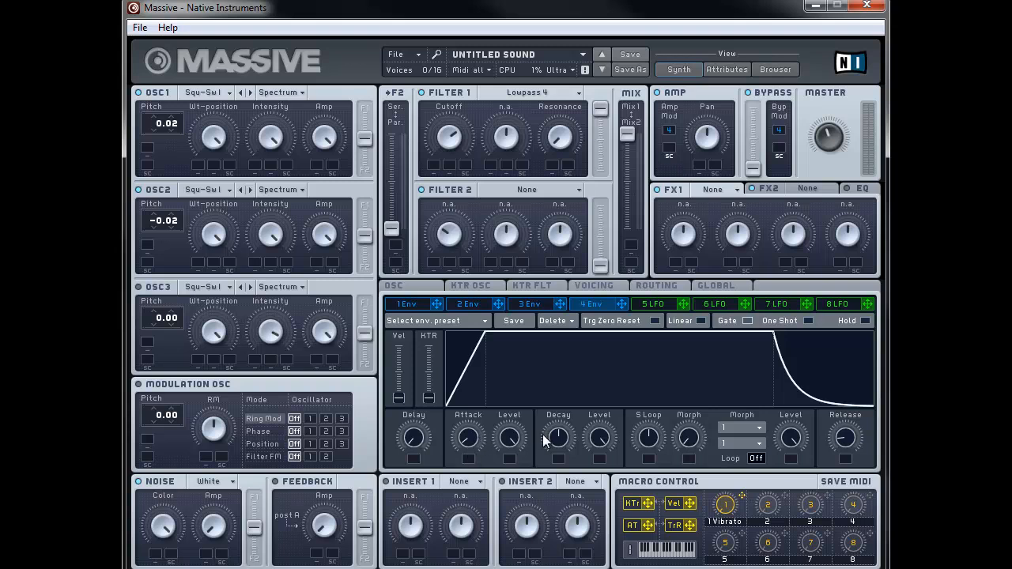
{"action": "left_click_drag", "start_coordinate": [549, 435], "coordinate": [556, 420]}
{"action": "left_click_drag", "start_coordinate": [843, 436], "coordinate": [864, 416]}
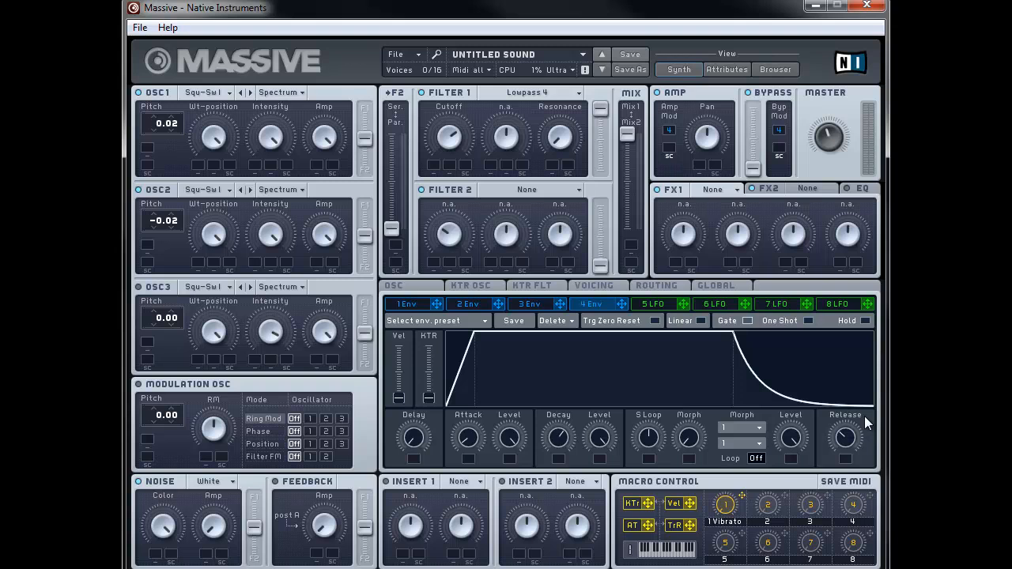
{"action": "left_click_drag", "start_coordinate": [467, 440], "coordinate": [469, 441]}
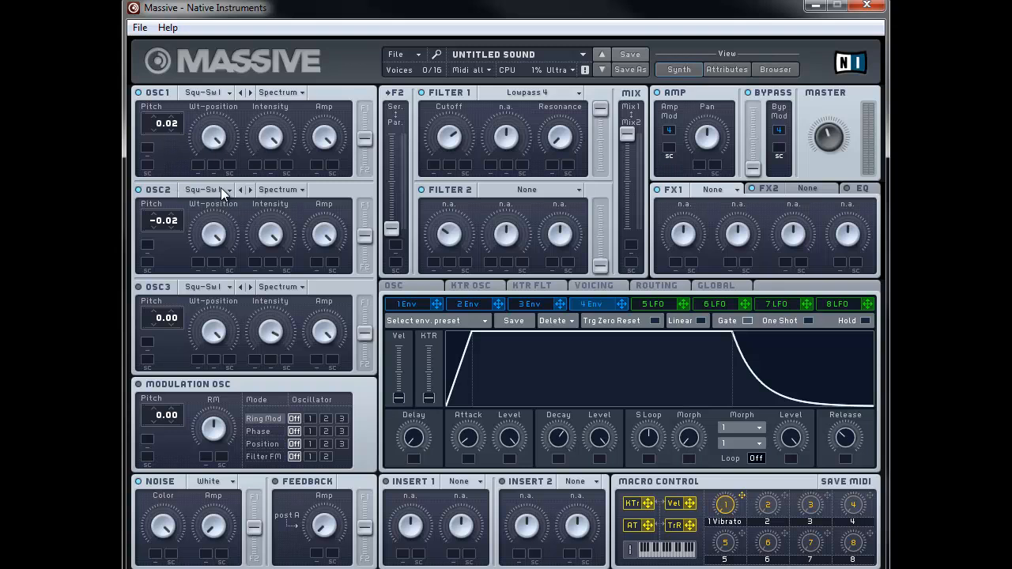
Assign LFO 5 to the pitch of oscillators 1 and 2 with a modulation amount of 0.10 on each
{"action": "left_click", "coordinate": [654, 307]}
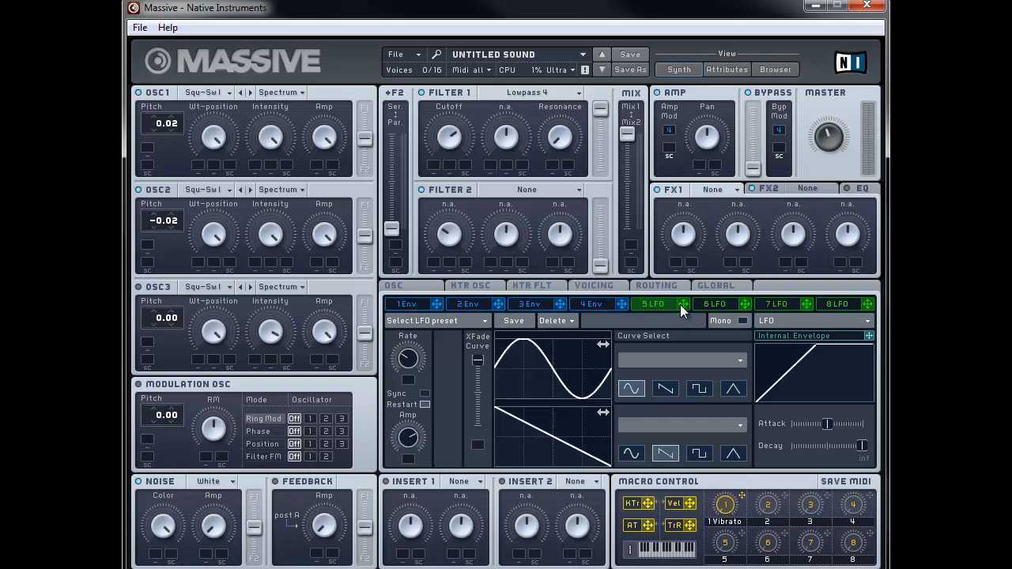
{"action": "left_click_drag", "start_coordinate": [680, 303], "coordinate": [151, 148]}
{"action": "left_click_drag", "start_coordinate": [683, 304], "coordinate": [147, 250]}
{"action": "left_click_drag", "start_coordinate": [180, 146], "coordinate": [189, 139]}
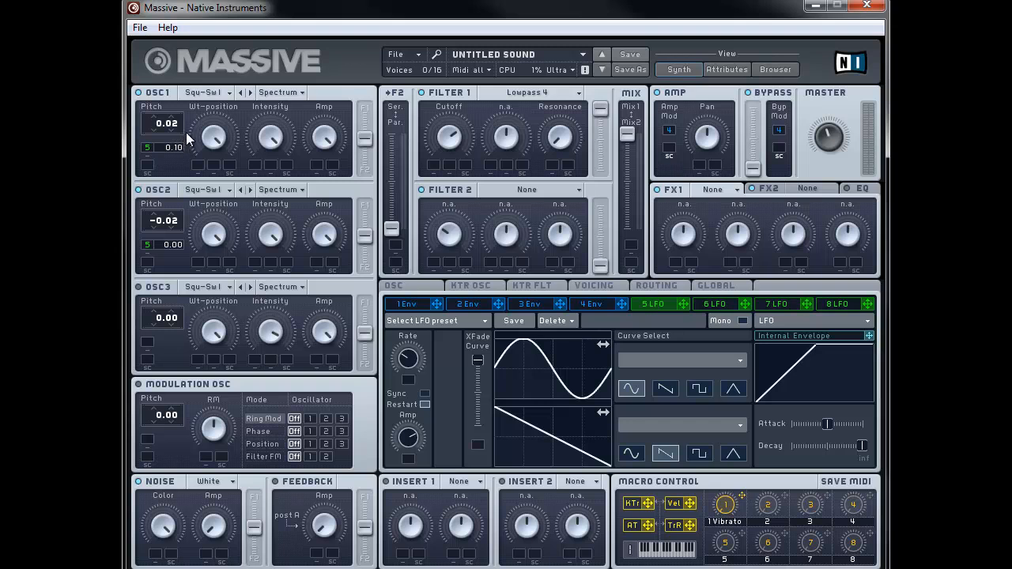
{"action": "left_click_drag", "start_coordinate": [182, 241], "coordinate": [183, 229]}
Set the voicing to Monophon with the Legato trigger mode
{"action": "left_click", "coordinate": [601, 286]}
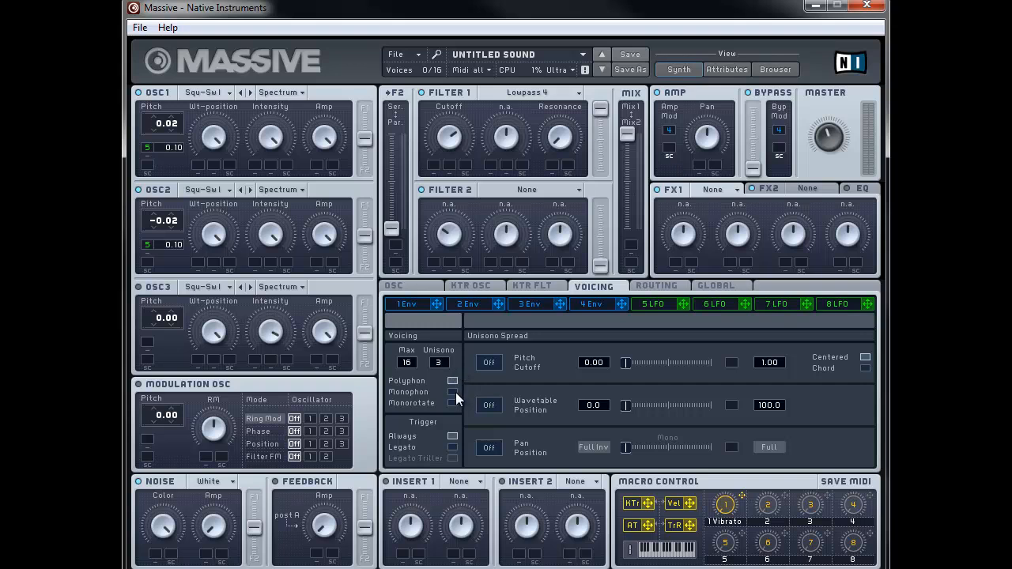
{"action": "left_click", "coordinate": [455, 392]}
{"action": "left_click", "coordinate": [453, 448]}
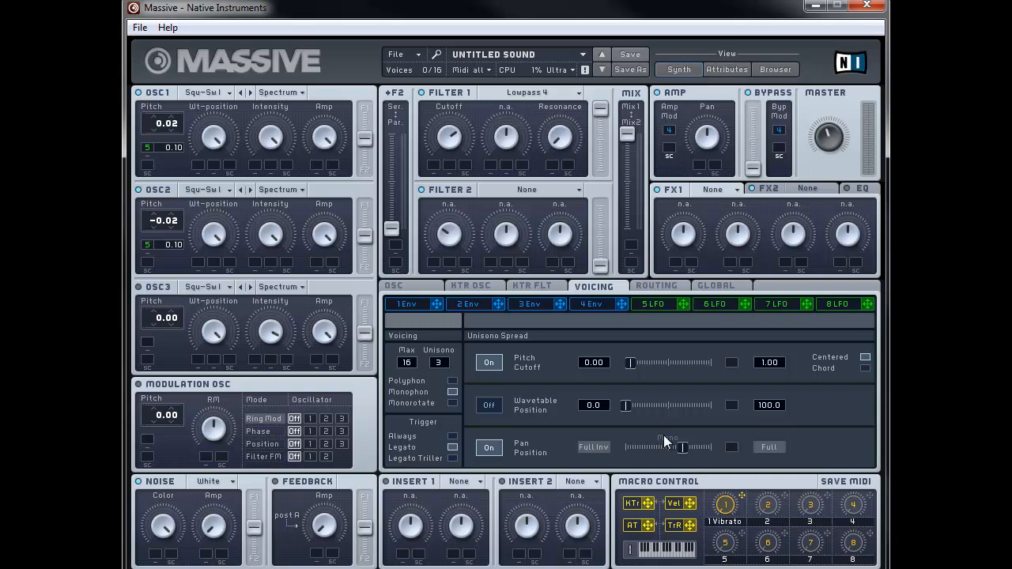
Switch the oscillator glide mode to Rate
{"action": "left_click", "coordinate": [403, 289]}
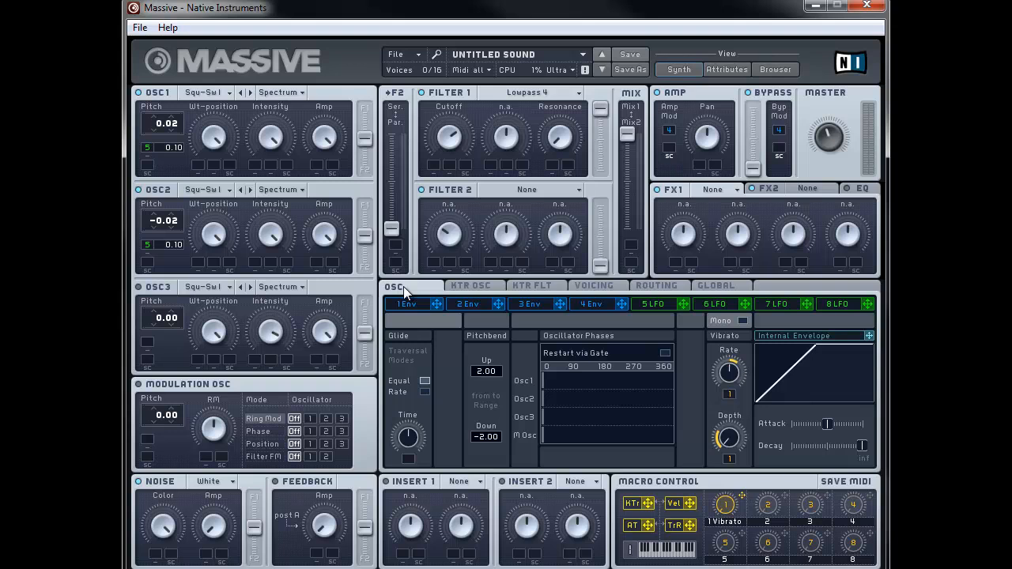
{"action": "left_click", "coordinate": [425, 392]}
{"action": "left_click", "coordinate": [728, 462]}
Load the Classic Tube effect in FX1 and lower its drive
{"action": "left_click", "coordinate": [734, 191]}
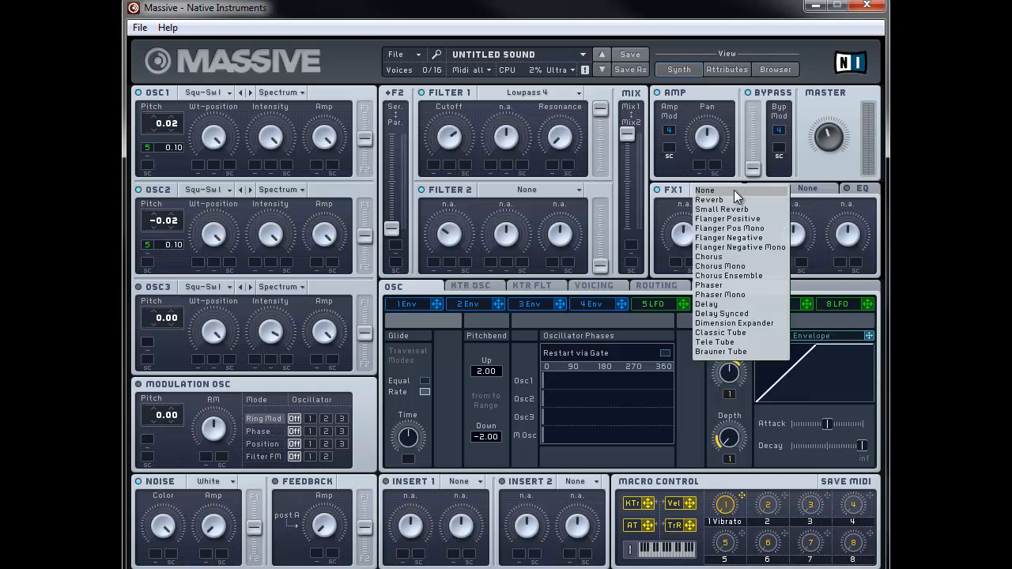
{"action": "left_click", "coordinate": [732, 332]}
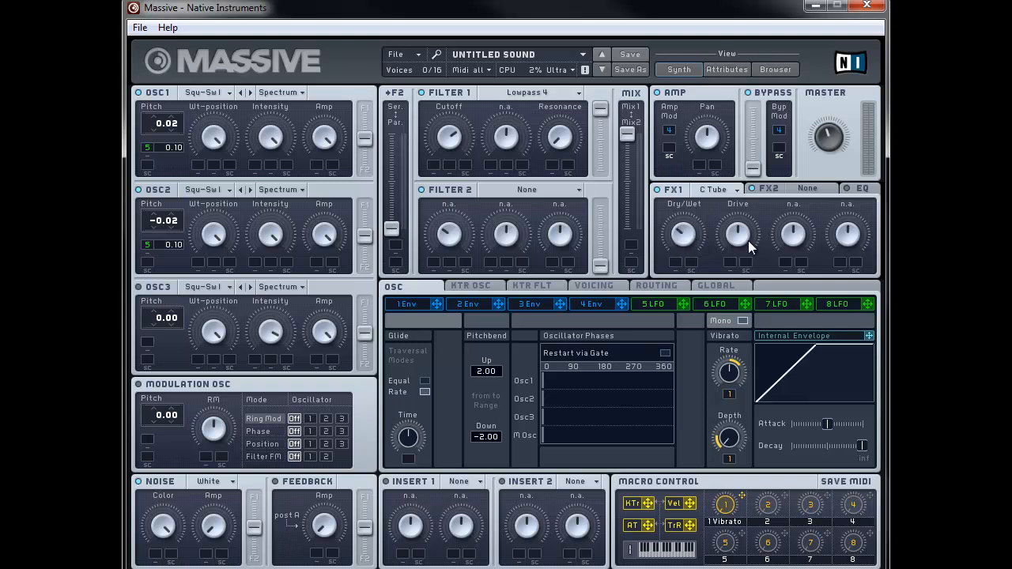
{"action": "left_click_drag", "start_coordinate": [744, 236], "coordinate": [736, 276]}
Load the Delay Synced effect in FX2
{"action": "left_click", "coordinate": [769, 190]}
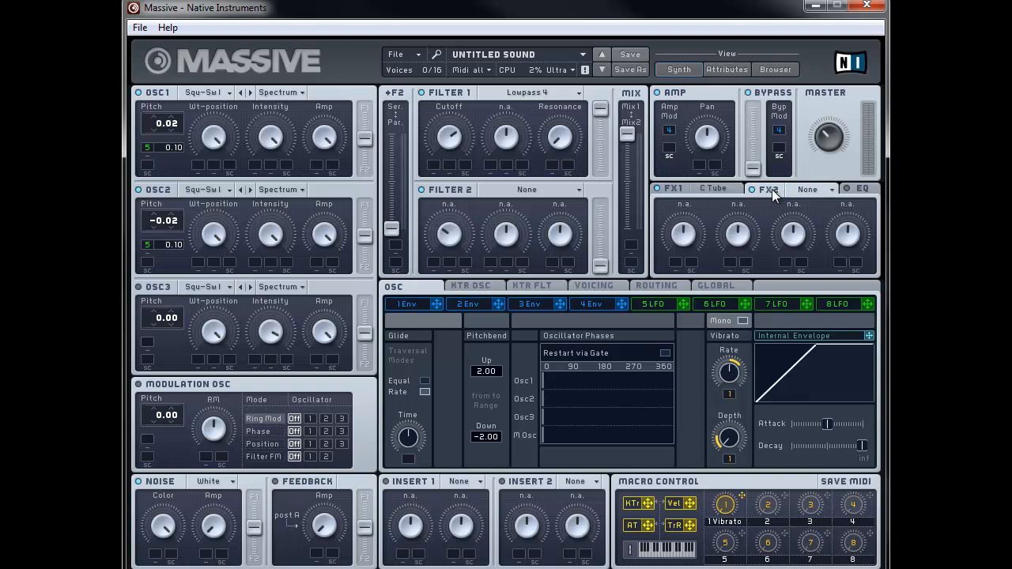
{"action": "left_click", "coordinate": [829, 189]}
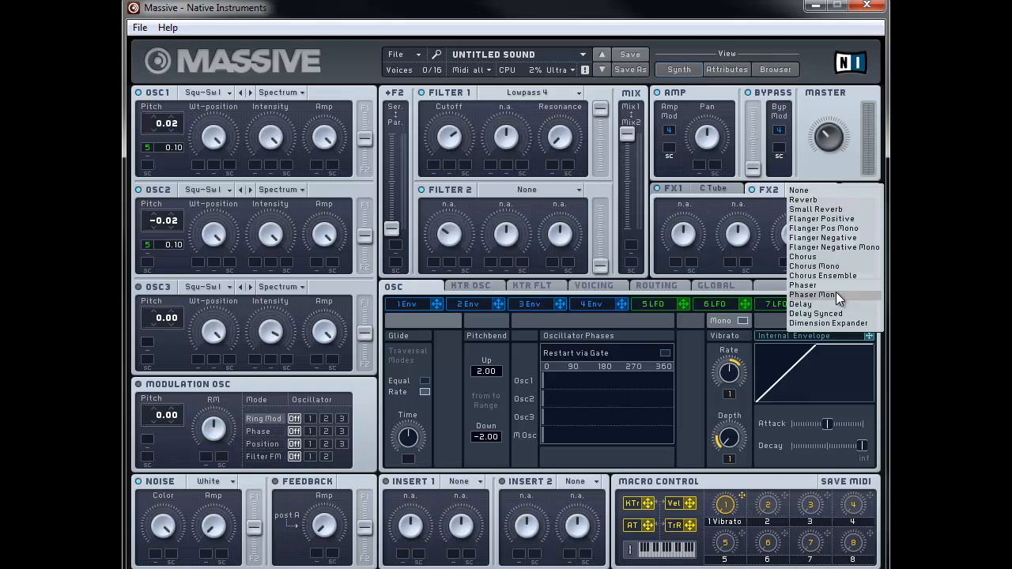
{"action": "left_click", "coordinate": [822, 314]}
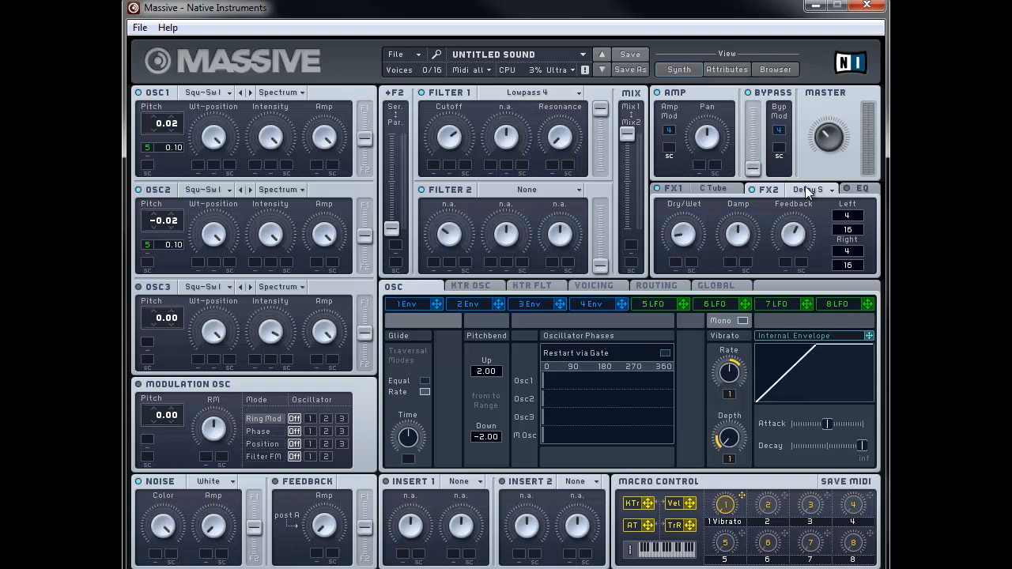
Open the EQ settings in the effects section
{"action": "left_click", "coordinate": [863, 190]}
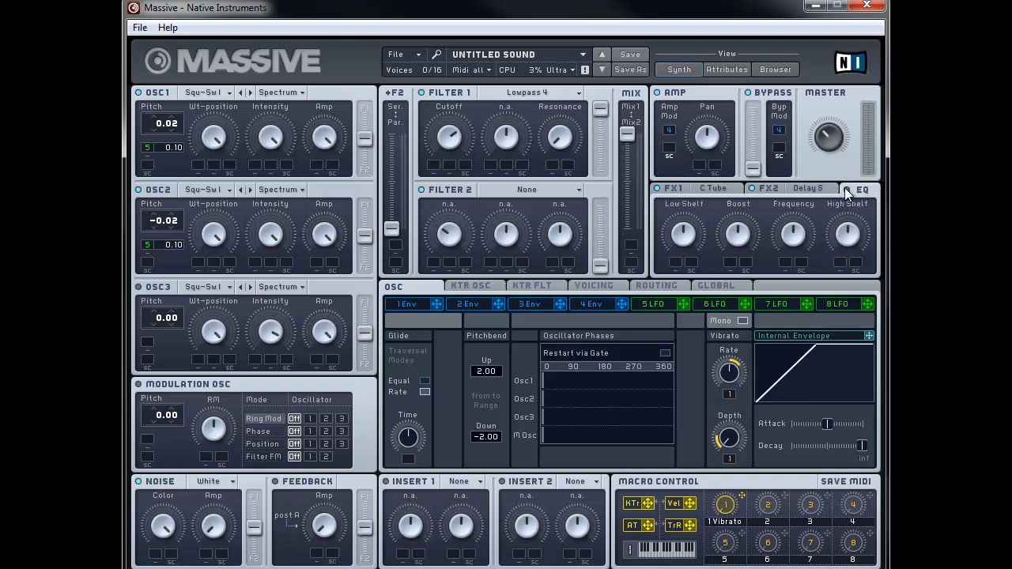